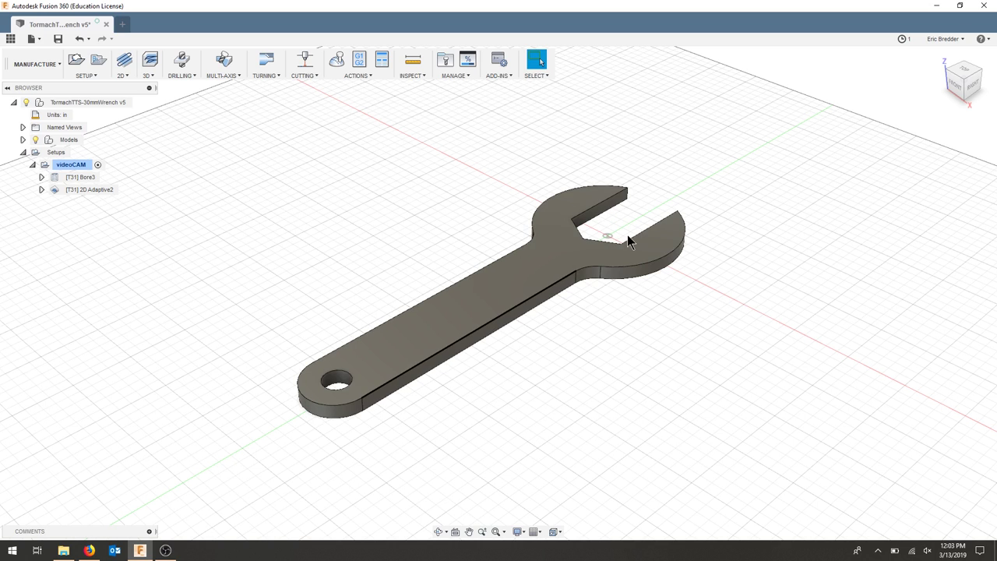
- Edit Bore3 to enable Stock to Leave with 0.01 in radial stock, and confirm
{"action": "right_click", "coordinate": [87, 178]}
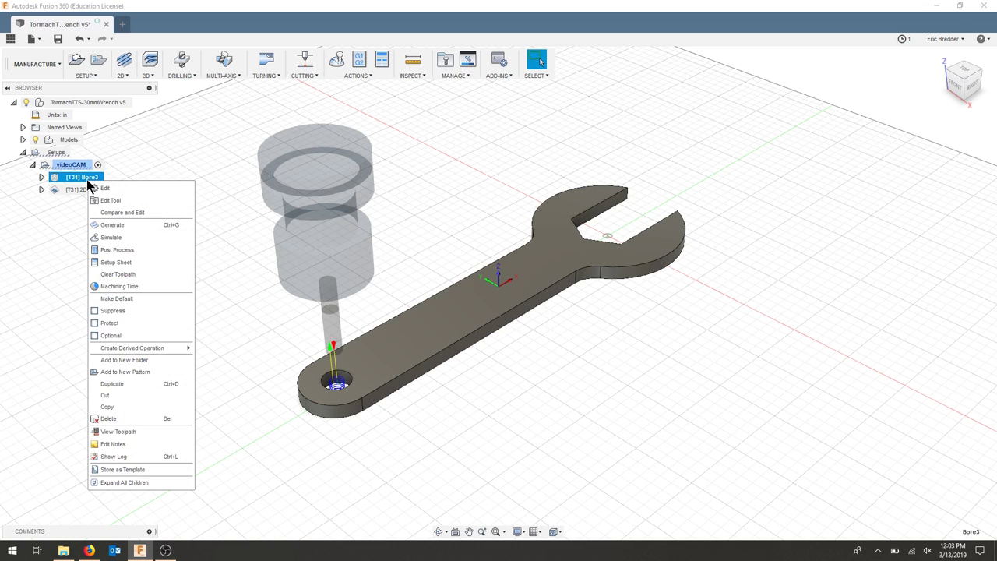
{"action": "left_click", "coordinate": [129, 190]}
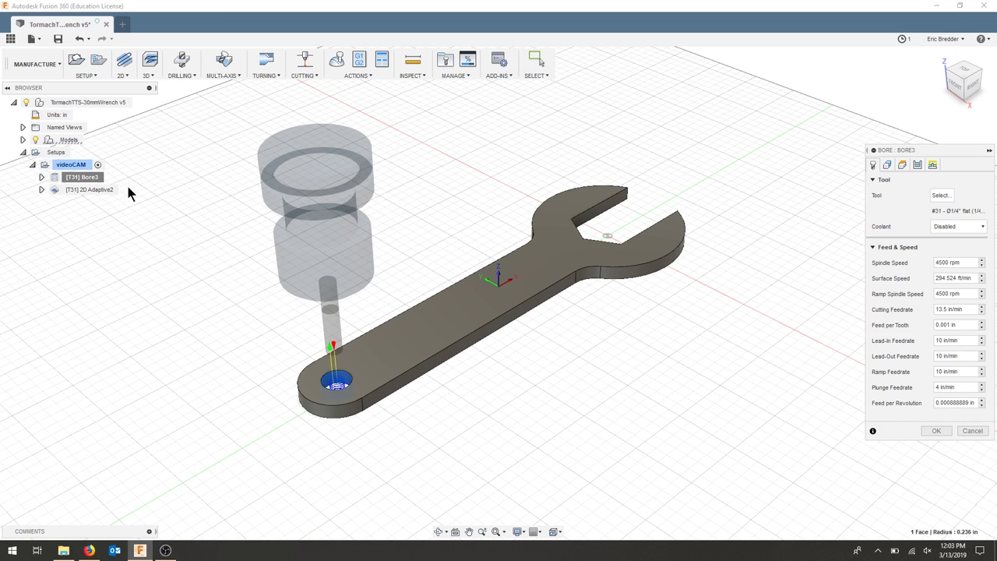
{"action": "left_click", "coordinate": [917, 166]}
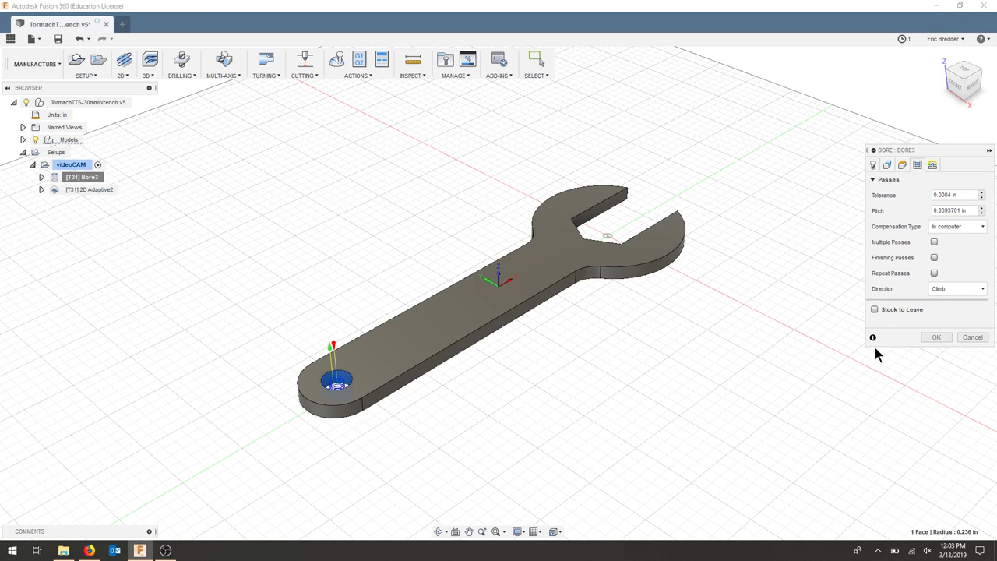
{"action": "left_click", "coordinate": [874, 310]}
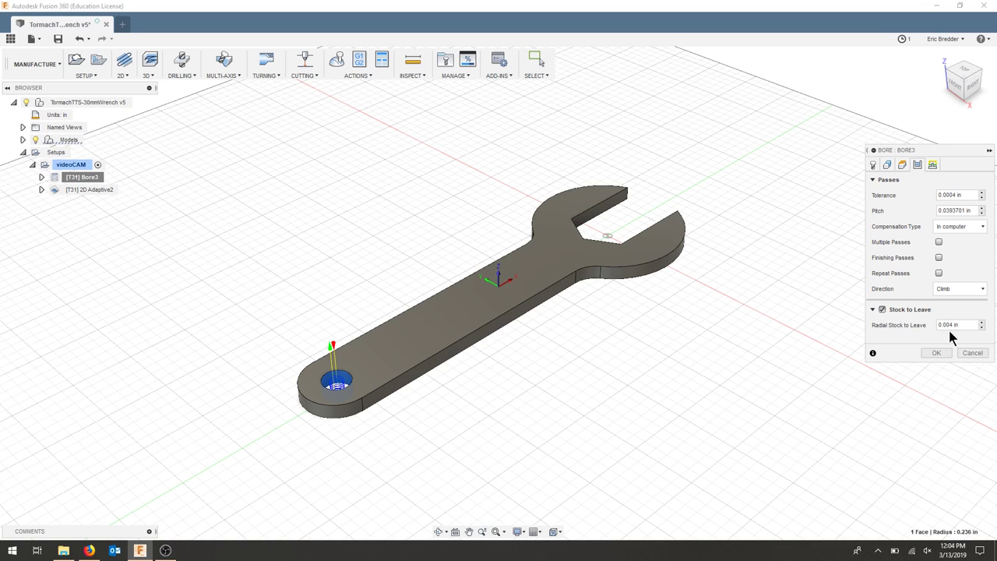
{"action": "mouse_move", "coordinate": [941, 324]}
{"action": "type", "text": "1"}
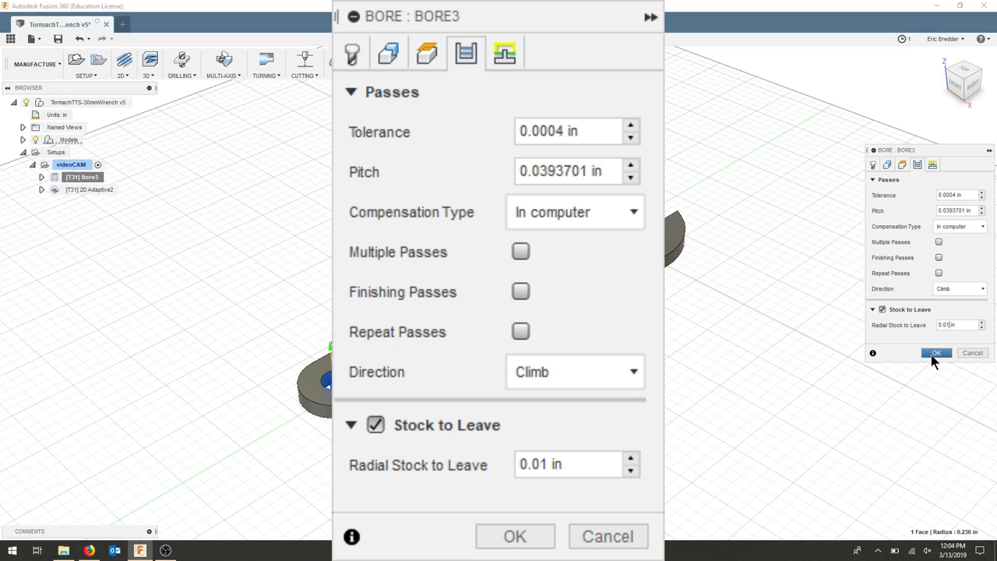
{"action": "left_click", "coordinate": [935, 353]}
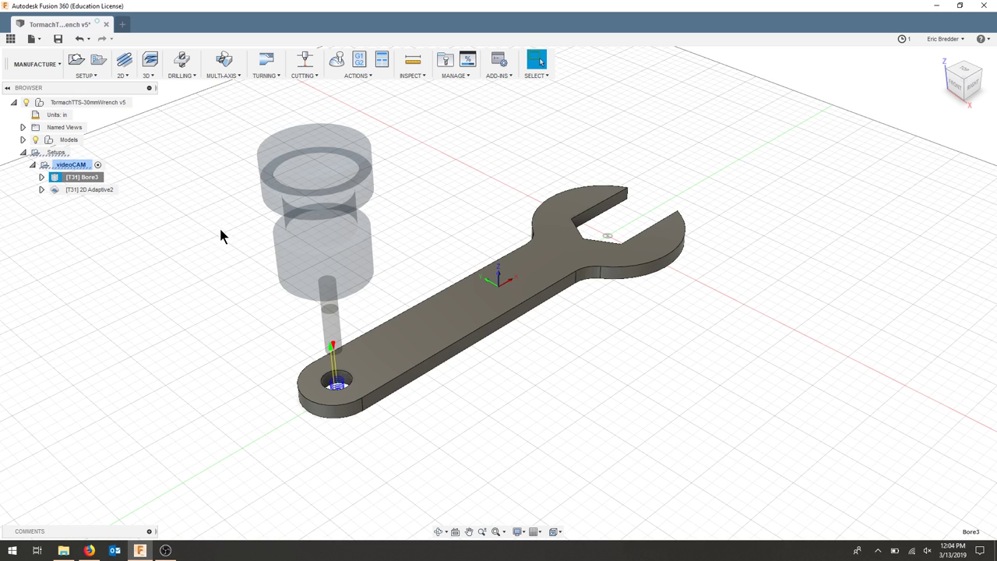
- Derive a 2D Contour operation from Bore3 via Create Derived Operation > 2D Milling
{"action": "right_click", "coordinate": [85, 177]}
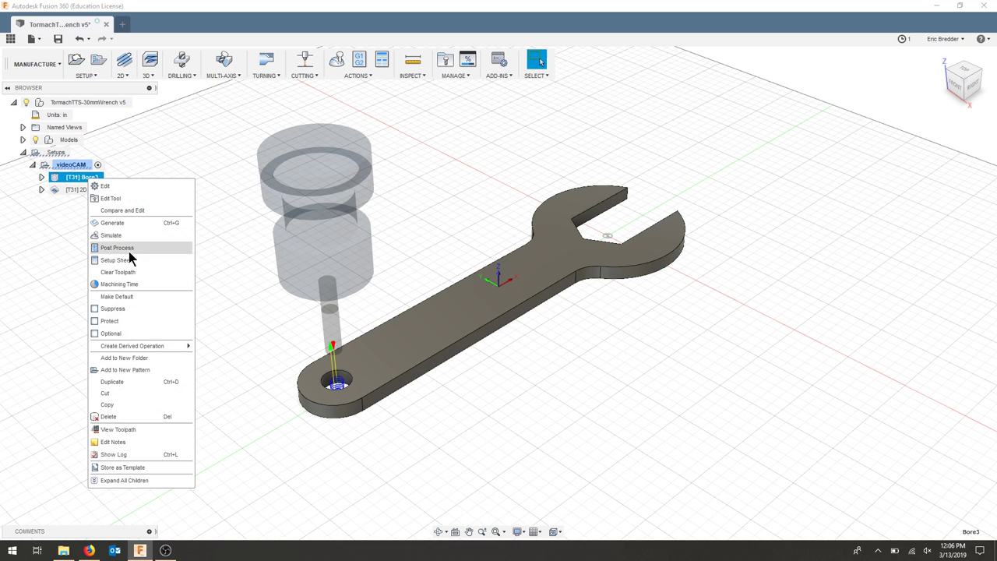
{"action": "mouse_move", "coordinate": [184, 348]}
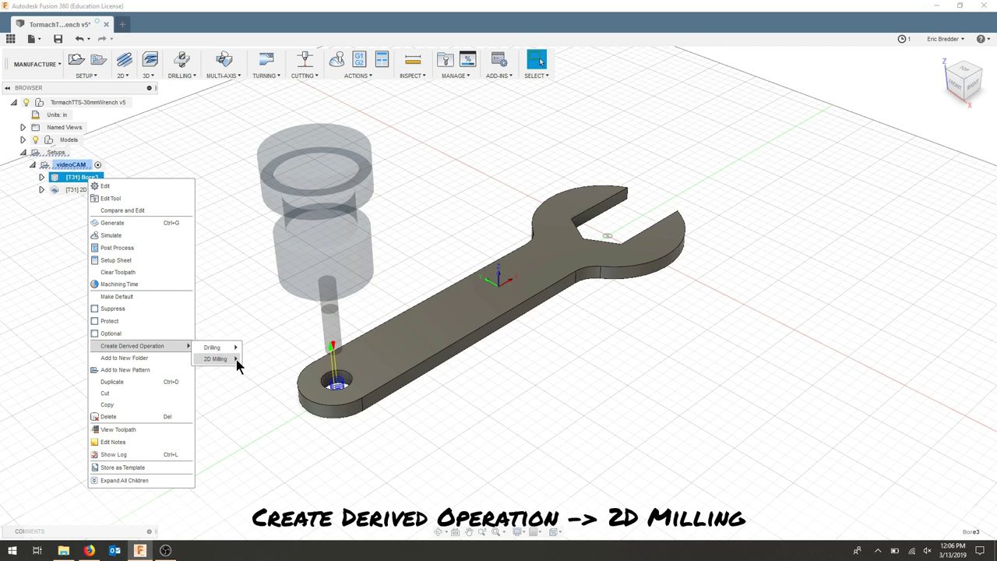
{"action": "mouse_move", "coordinate": [239, 364]}
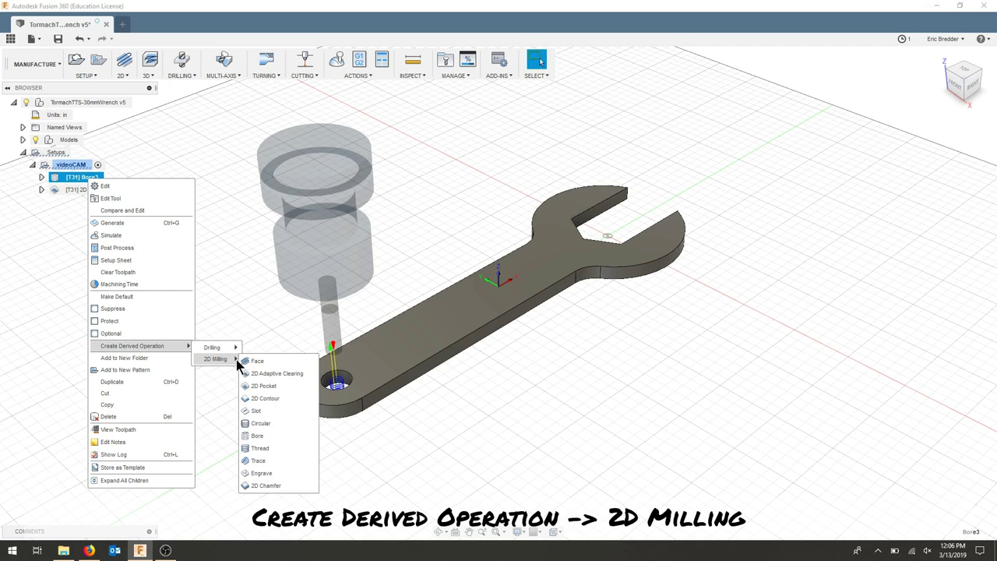
{"action": "left_click", "coordinate": [295, 397]}
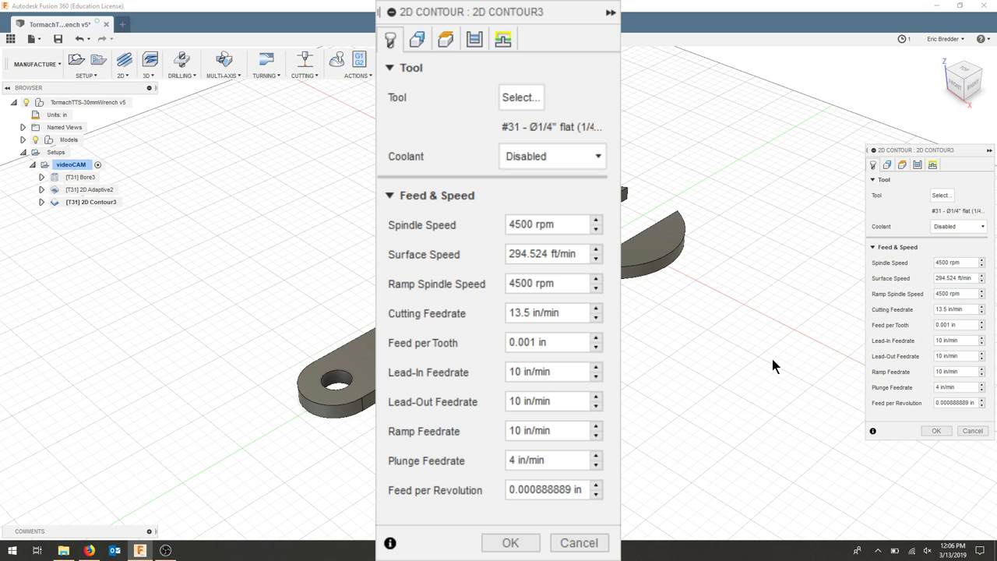
- Pick the wrench hole's bottom edge as 2D Contour3's Contour Selection and inspect it
{"action": "left_click", "coordinate": [888, 165]}
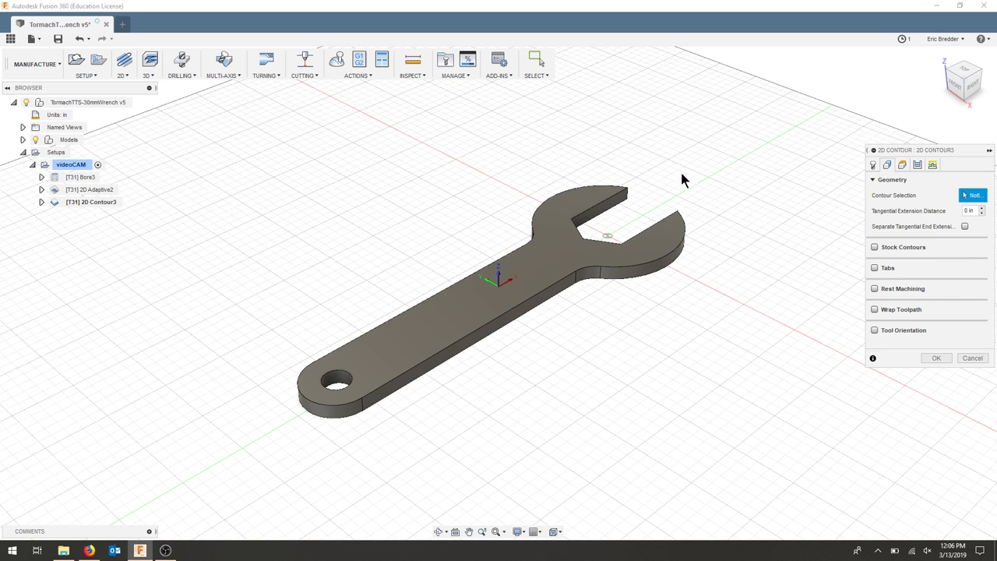
{"action": "left_click", "coordinate": [339, 384]}
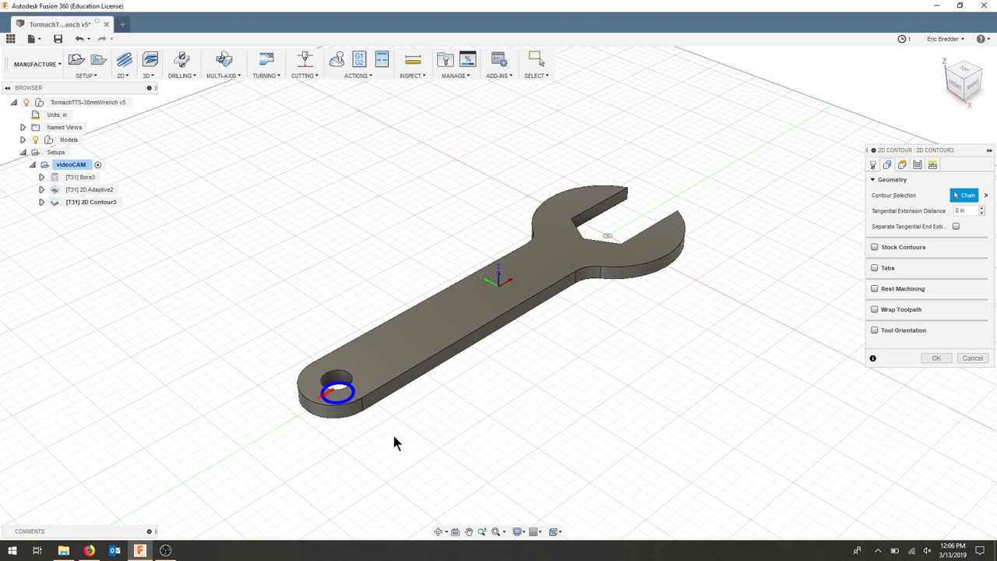
{"action": "middle_click_drag", "start_coordinate": [500, 413], "coordinate": [490, 374], "text": "shift"}
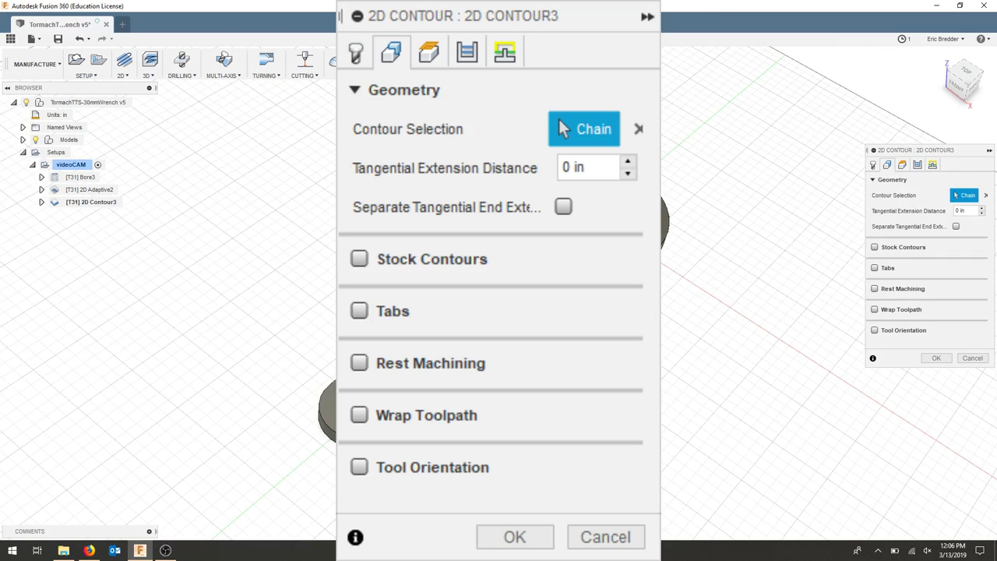
- Check that 2D Contour3's Bottom Height offset is -0.01 in below the hole edge
{"action": "left_click", "coordinate": [901, 166]}
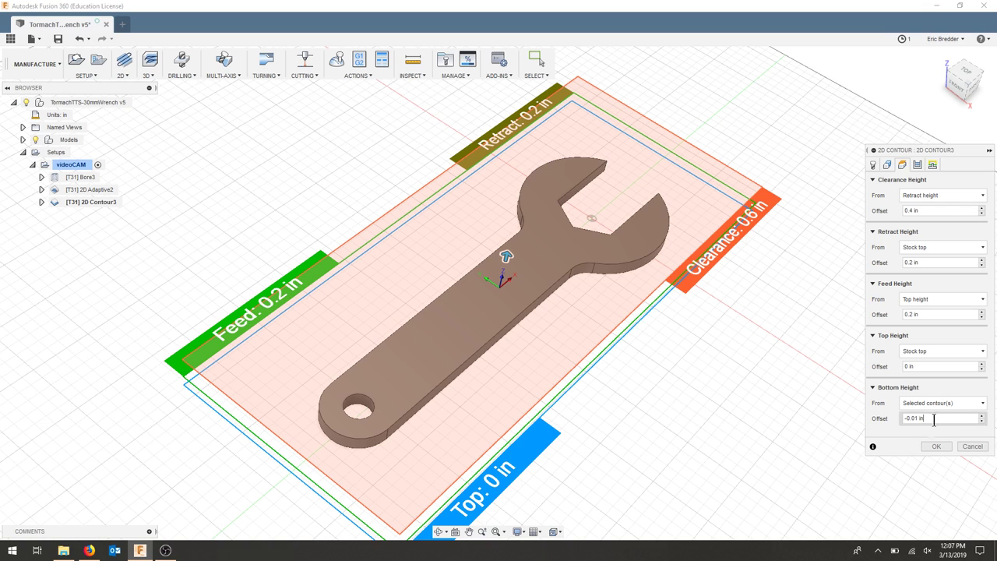
{"action": "left_click", "coordinate": [909, 421]}
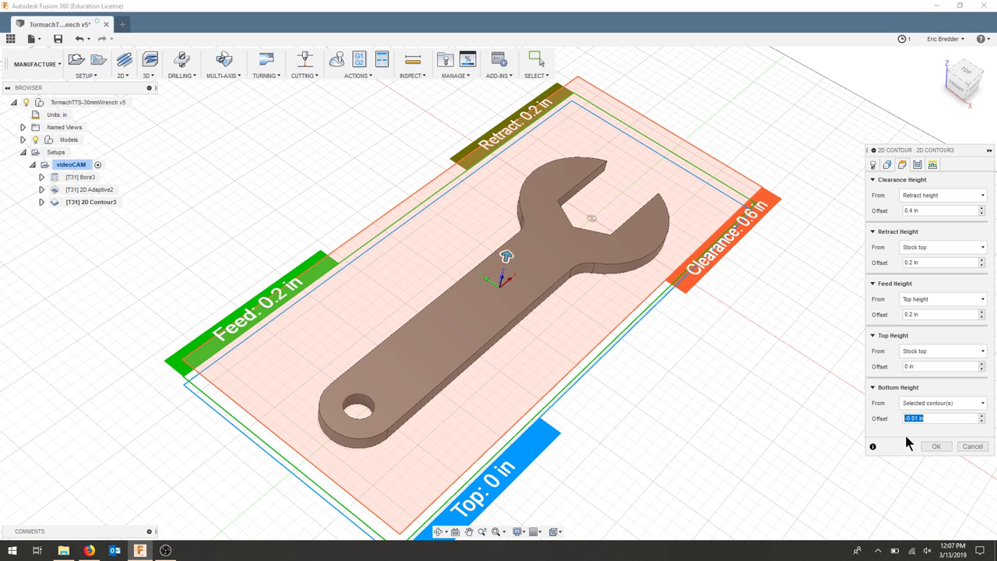
{"action": "left_click", "coordinate": [917, 165]}
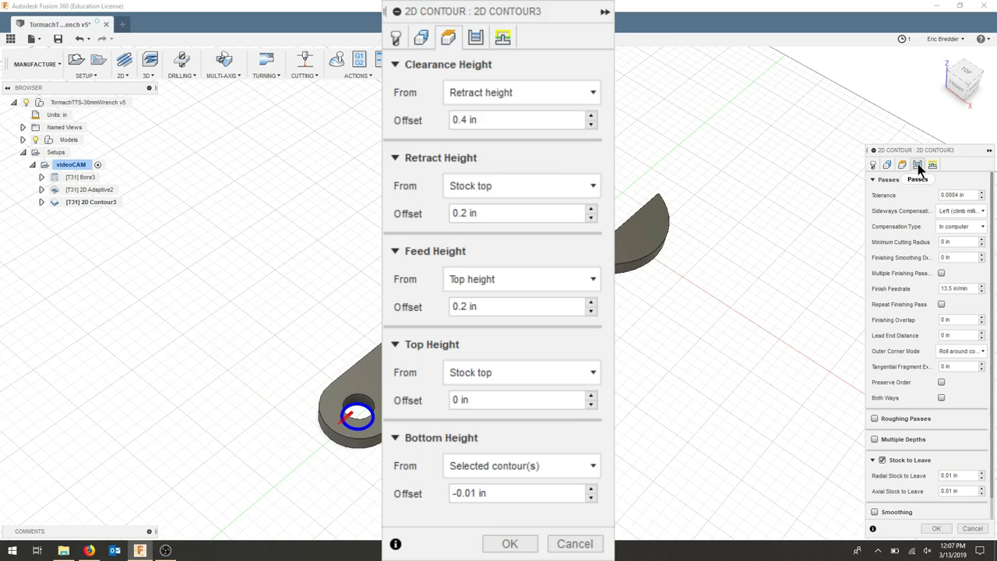
- Turn on Repeat Finishing Pass, turn off Stock to Leave, and reselect the hole edge
{"action": "left_click", "coordinate": [941, 305]}
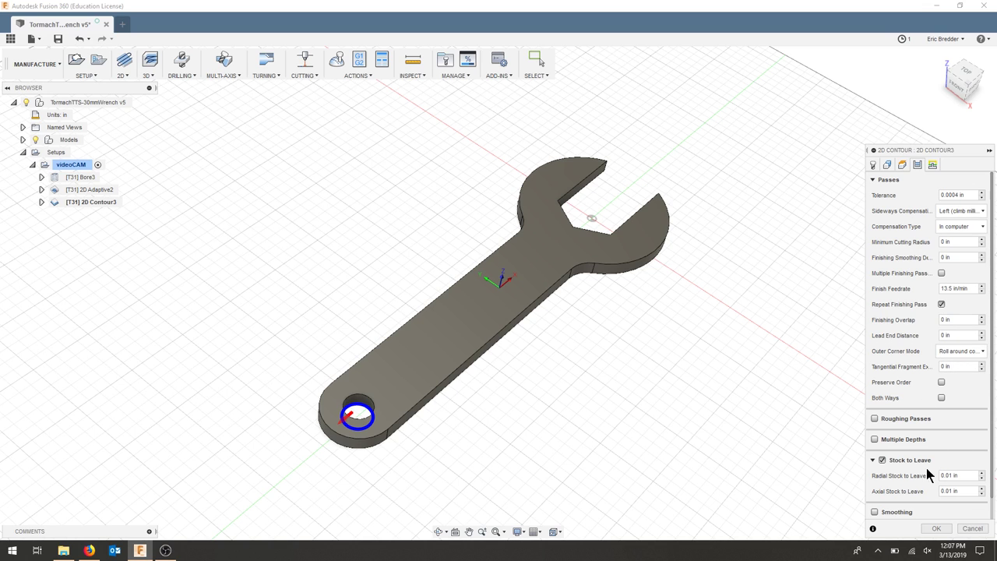
{"action": "left_click", "coordinate": [883, 460]}
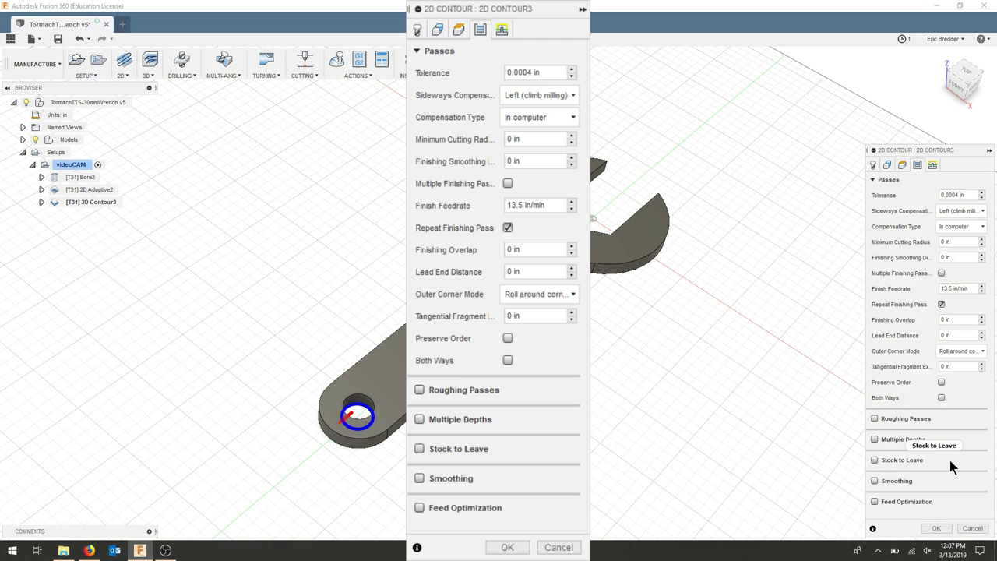
{"action": "left_click", "coordinate": [372, 419]}
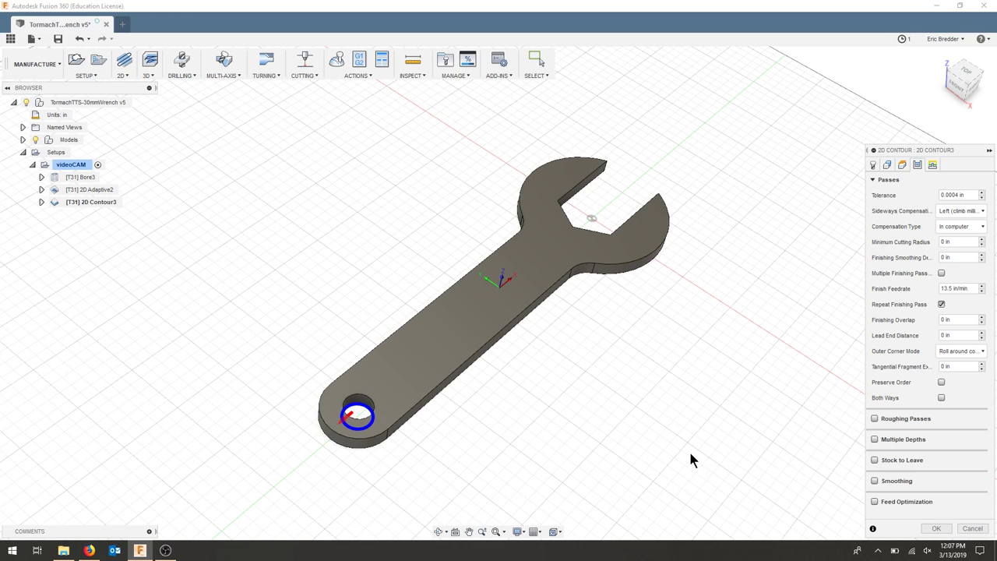
{"action": "left_click", "coordinate": [932, 164]}
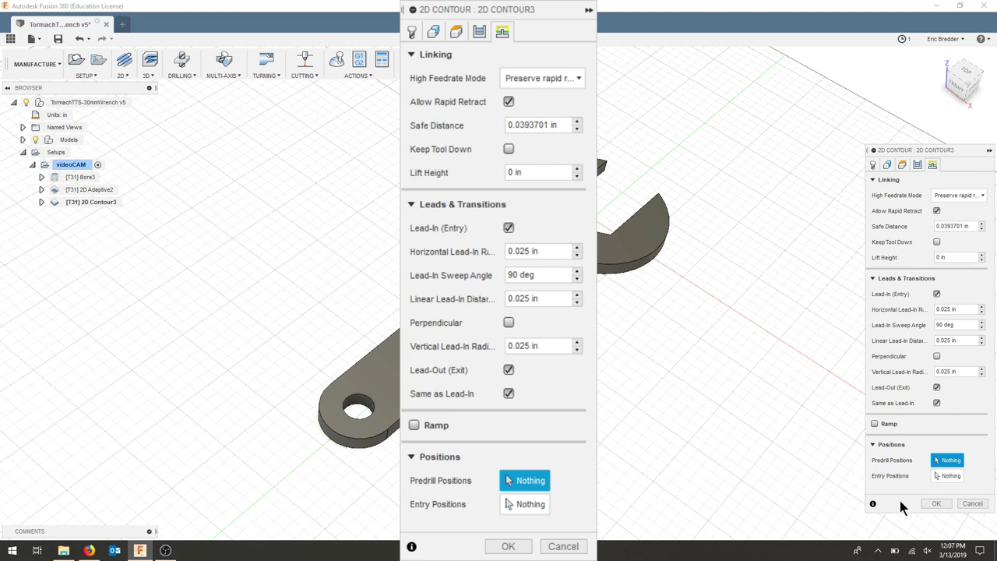
- Accept the 2D Contour3 dialog so its toolpath is generated
{"action": "left_click", "coordinate": [936, 503]}
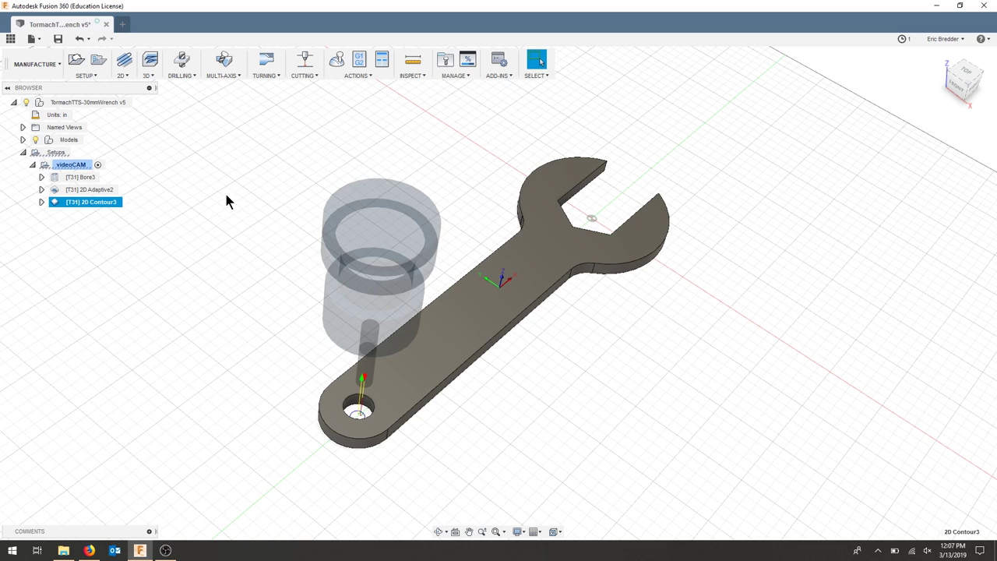
- Move 2D Contour3 above 2D Adaptive2, then simulate the whole videoCAM setup
{"action": "left_click_drag", "start_coordinate": [91, 200], "coordinate": [62, 191]}
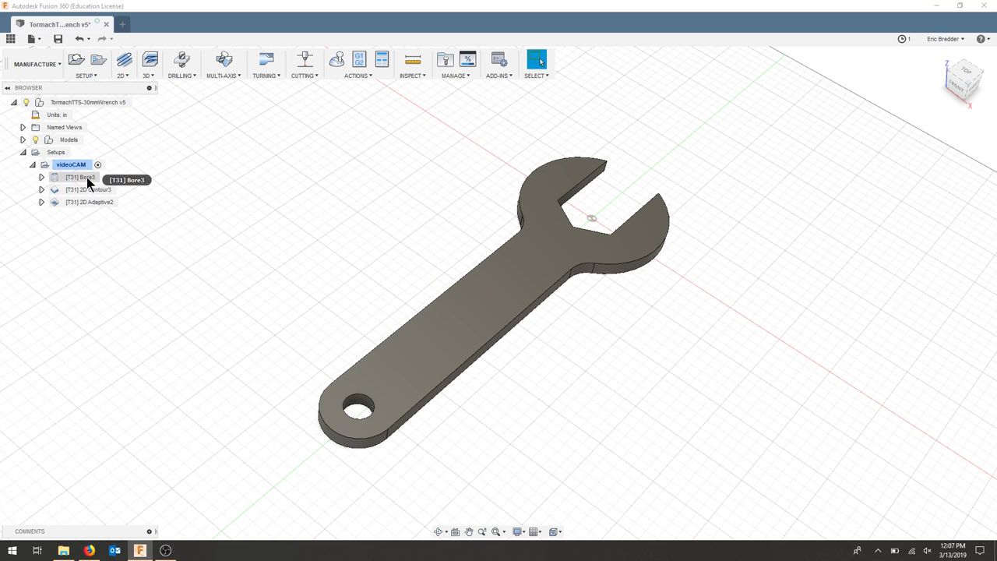
{"action": "left_click", "coordinate": [87, 176]}
{"action": "left_click", "coordinate": [72, 167]}
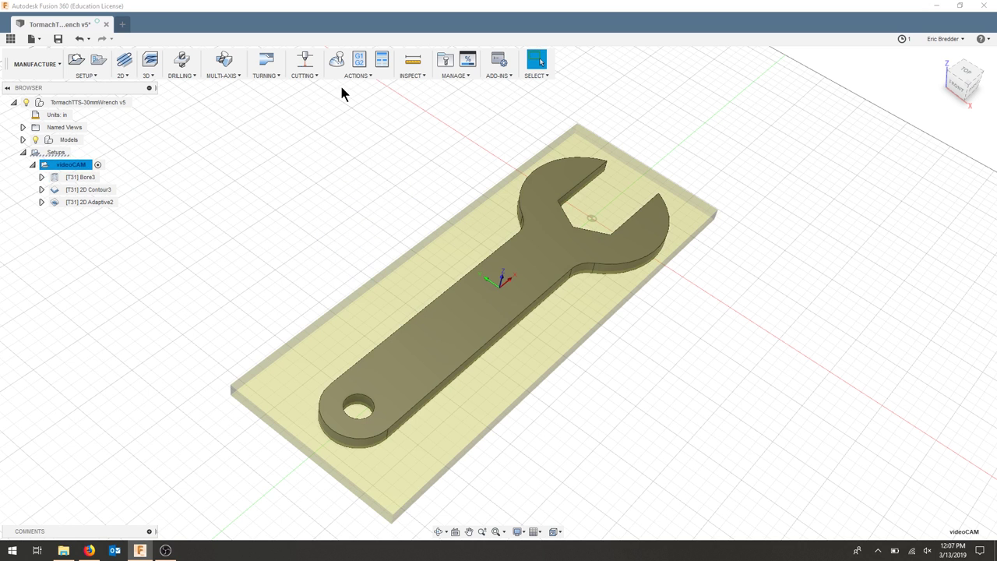
{"action": "left_click", "coordinate": [337, 60]}
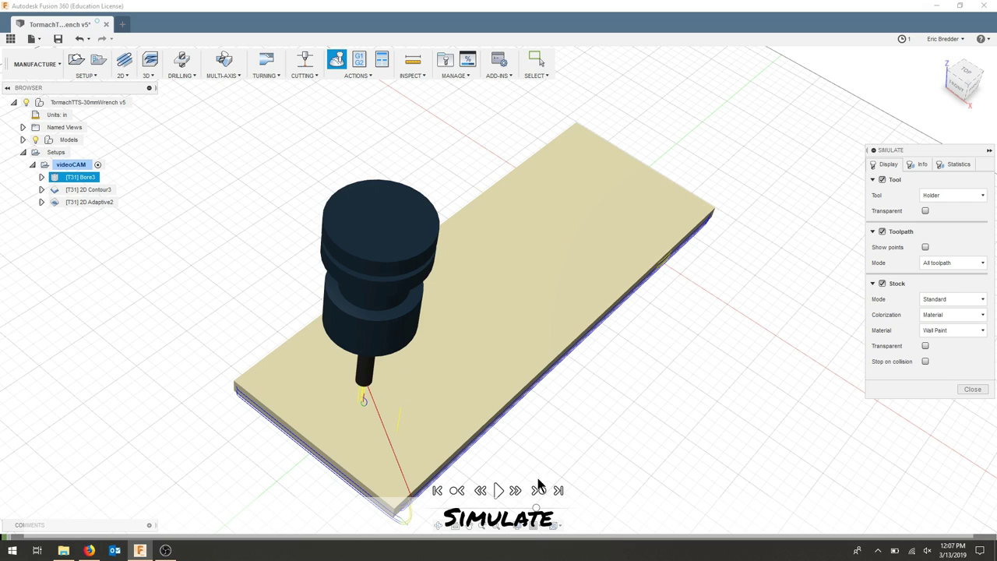
- Play the machining simulation, pause it partway, and close it to return to the model
{"action": "left_click", "coordinate": [498, 490]}
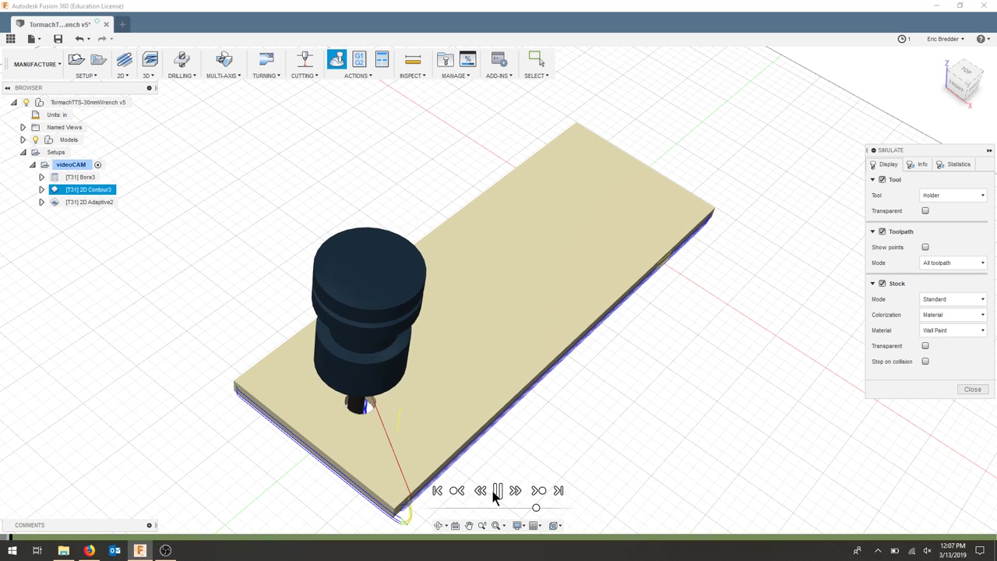
{"action": "left_click", "coordinate": [496, 489]}
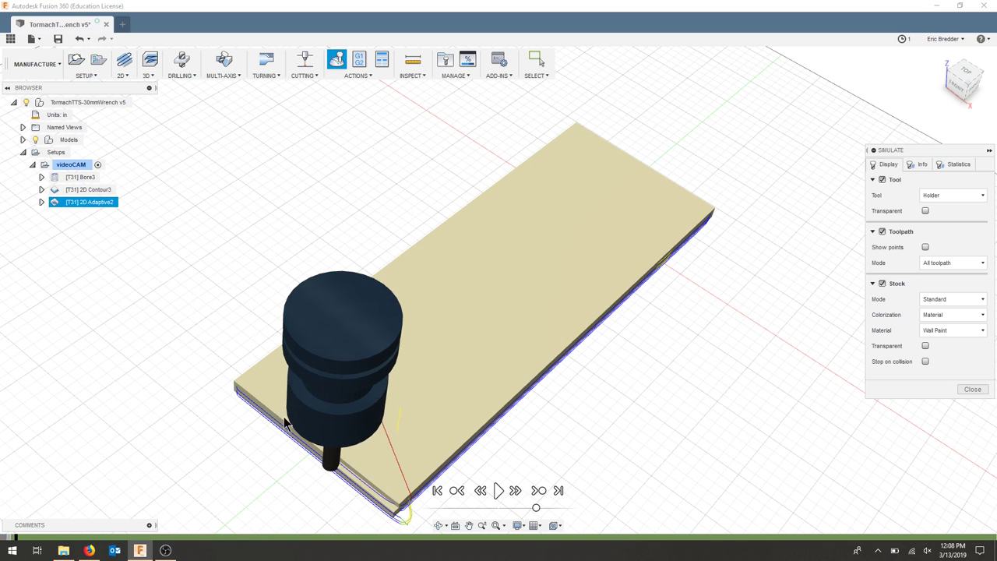
{"action": "left_click", "coordinate": [972, 388]}
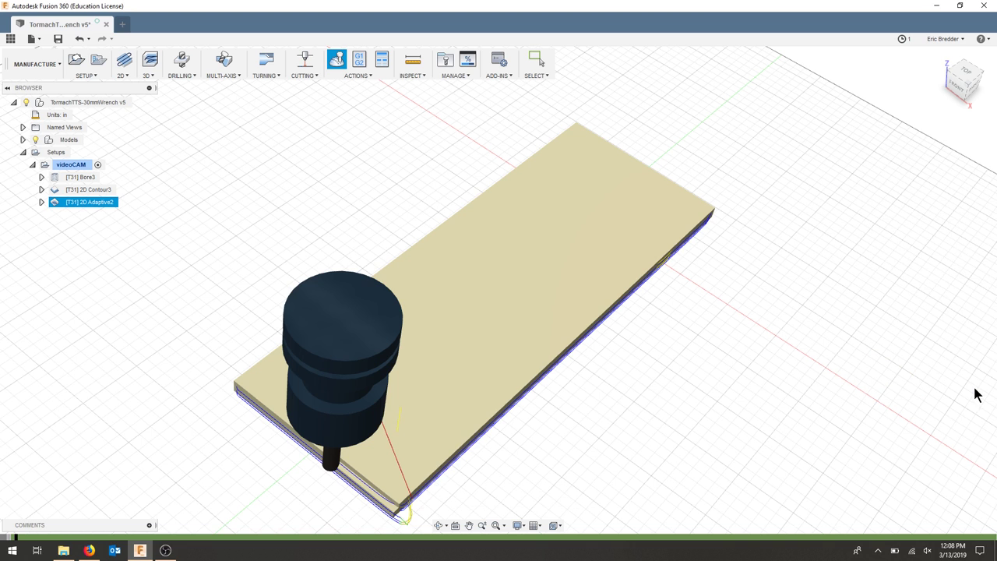
- Preview the 2D Contour3 and 2D Adaptive2 toolpaths, then derive a 2D Contour from 2D Adaptive2
{"action": "left_click", "coordinate": [96, 190]}
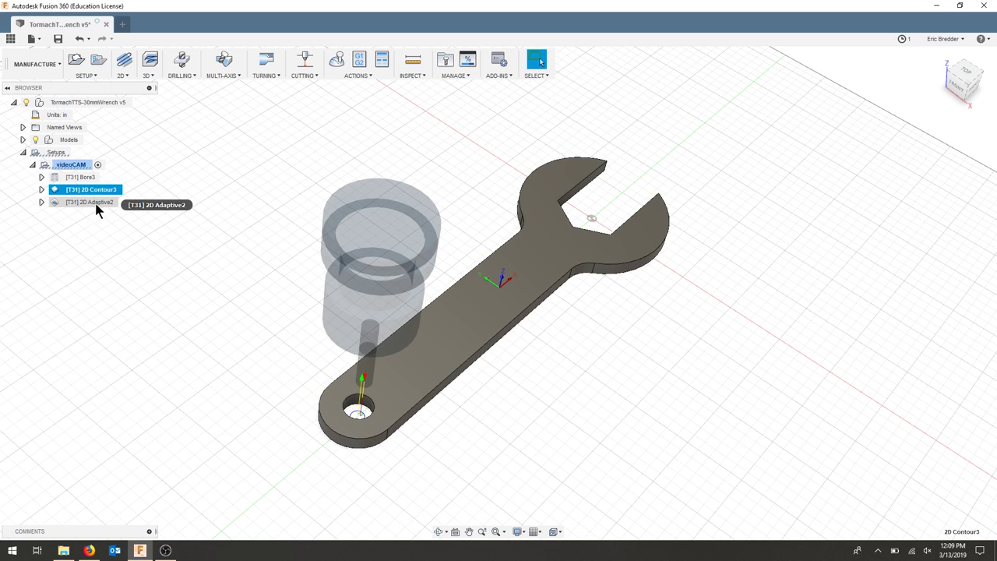
{"action": "left_click", "coordinate": [97, 204]}
{"action": "right_click", "coordinate": [102, 201]}
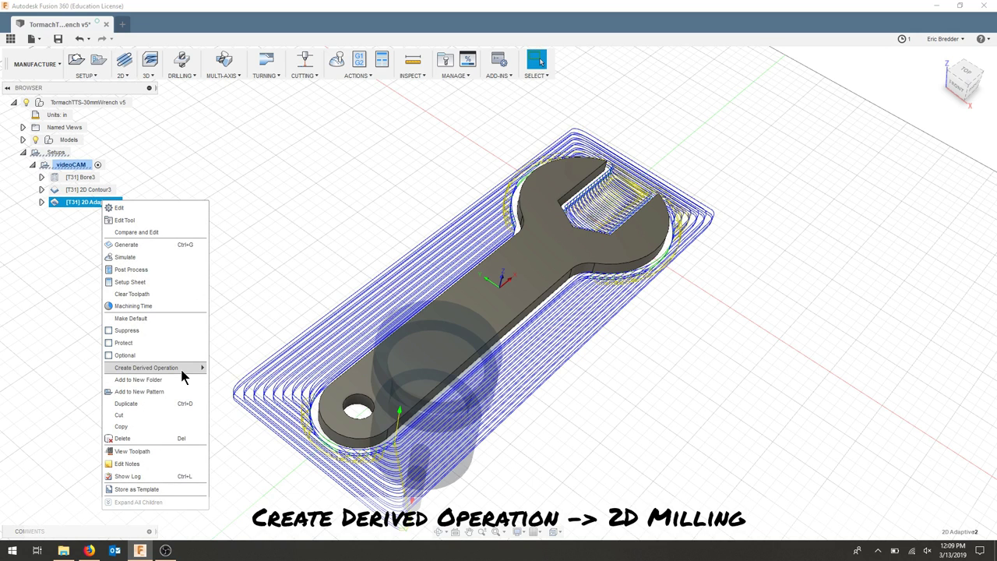
{"action": "mouse_move", "coordinate": [180, 366]}
{"action": "mouse_move", "coordinate": [236, 385]}
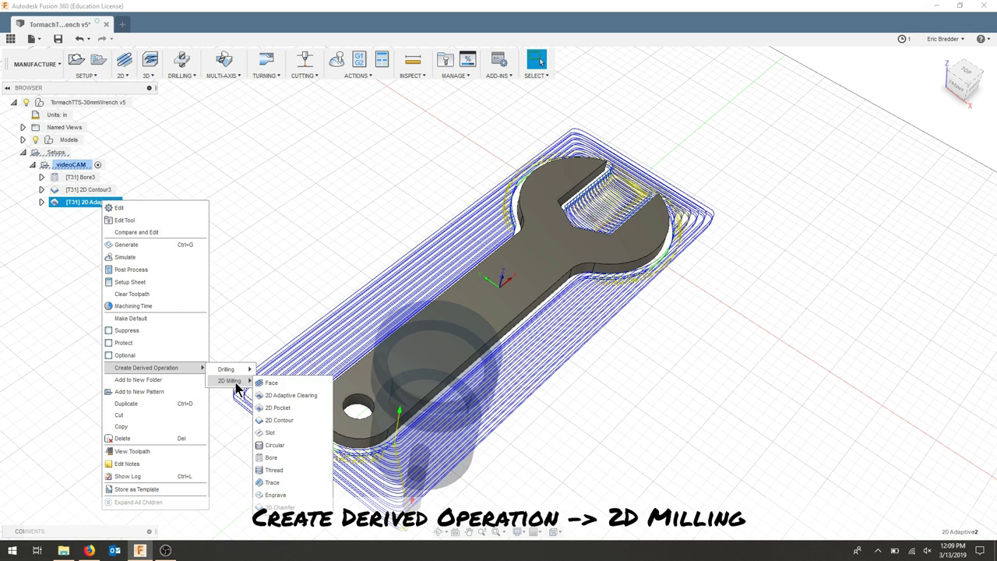
{"action": "left_click", "coordinate": [284, 421]}
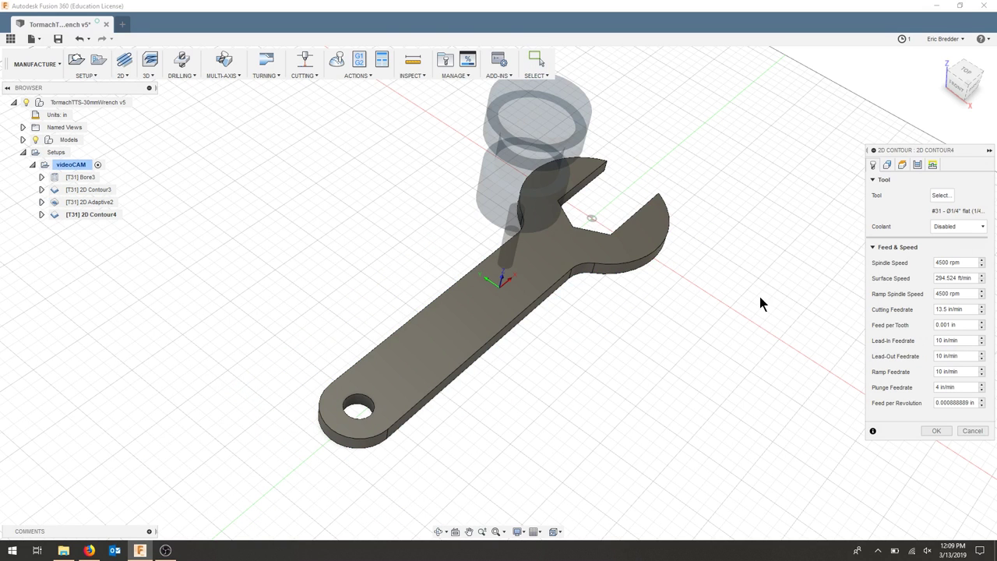
- Review 2D Contour4's wrench outline geometry and its height settings
{"action": "left_click", "coordinate": [887, 166]}
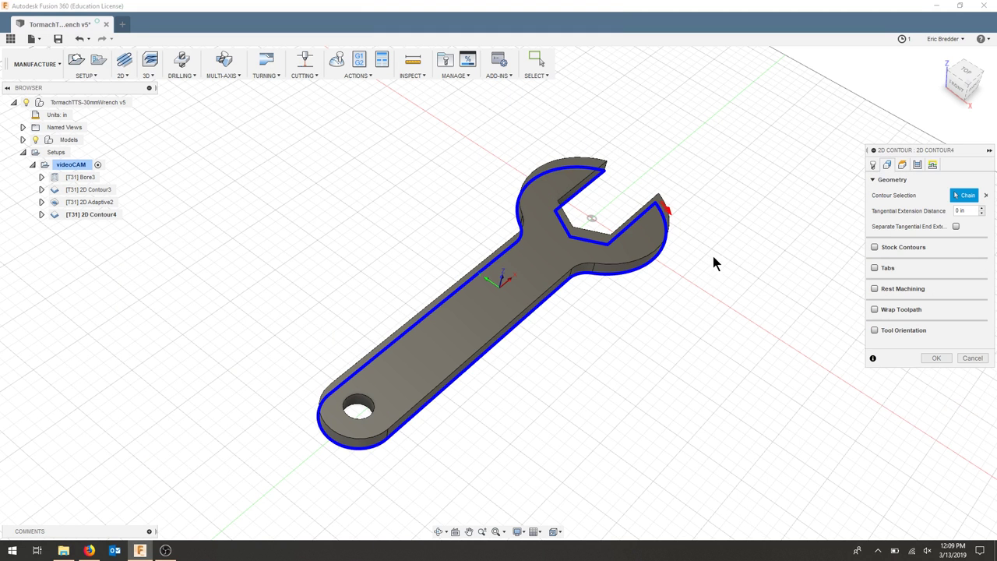
{"action": "middle_click_drag", "start_coordinate": [682, 306], "coordinate": [730, 258], "text": "shift"}
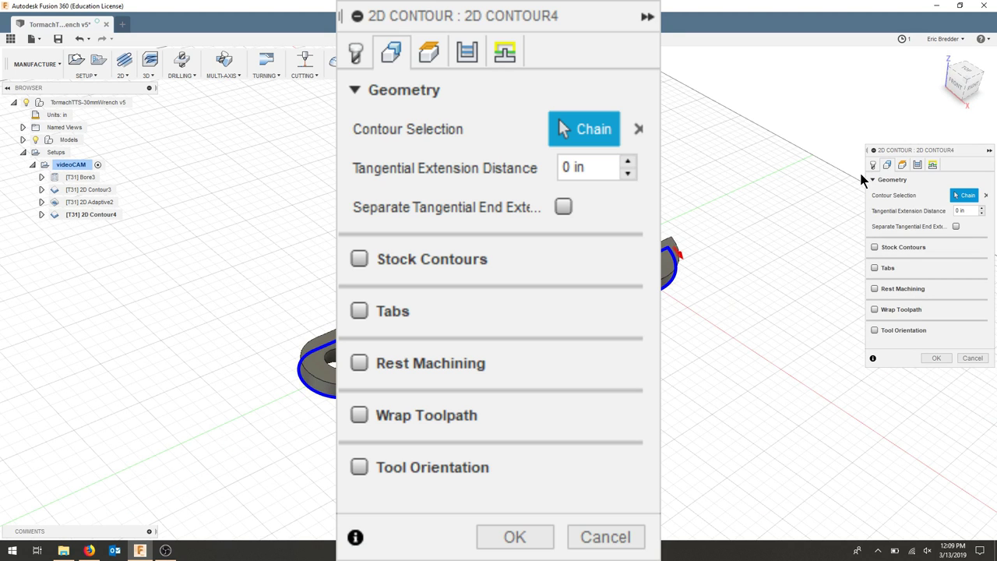
{"action": "left_click", "coordinate": [900, 164]}
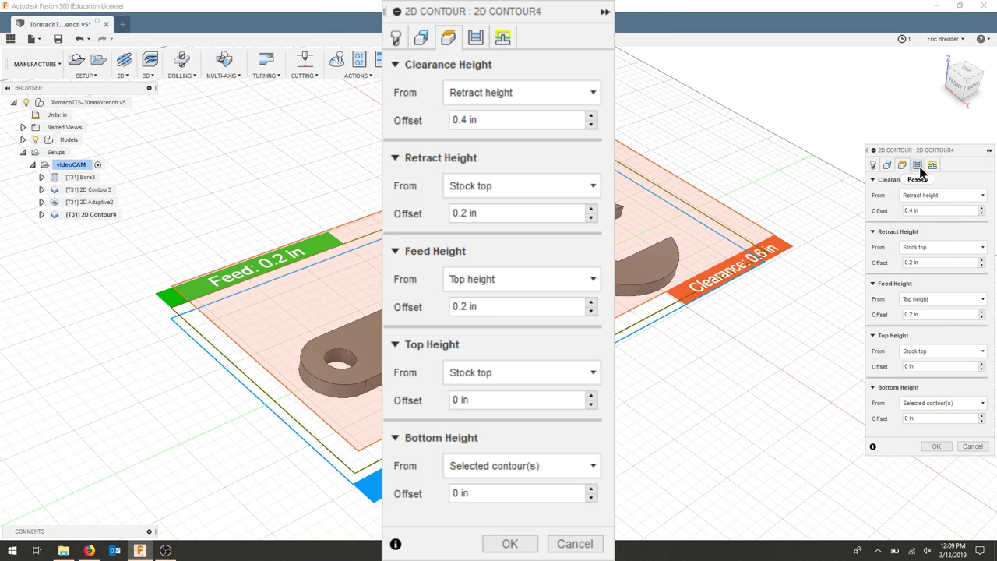
- Uncheck Multiple Depths and check Repeat Finishing Pass for 2D Contour4
{"action": "left_click", "coordinate": [919, 165]}
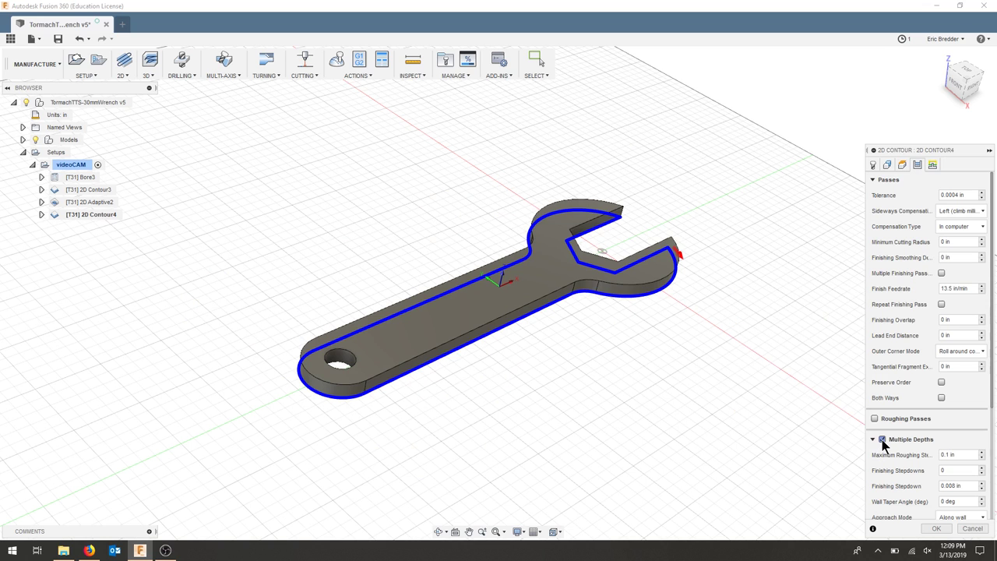
{"action": "left_click", "coordinate": [883, 440]}
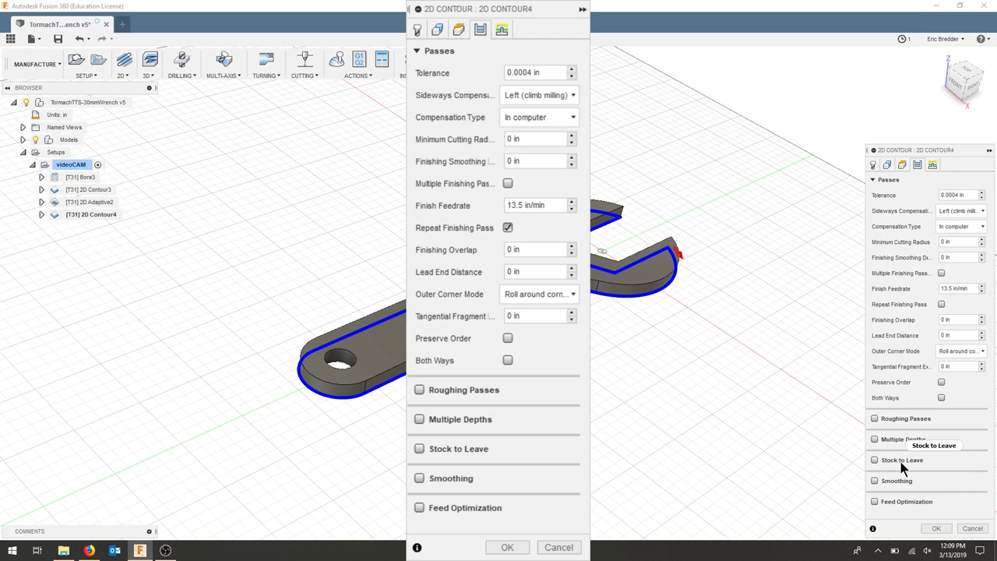
{"action": "left_click", "coordinate": [941, 304]}
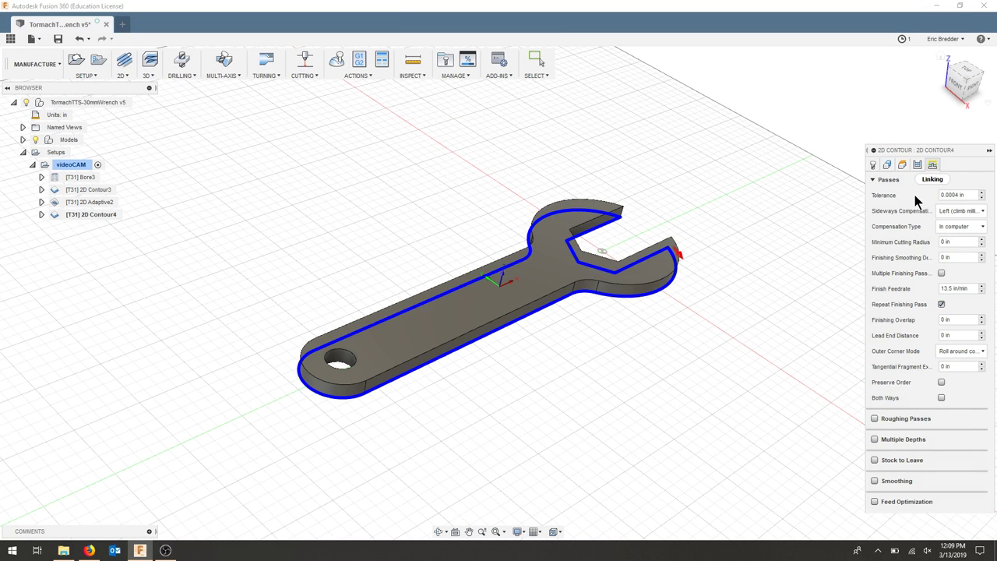
- Enable Keep Tool Down in Linking and accept 2D Contour4 to generate its toolpath
{"action": "left_click", "coordinate": [932, 164]}
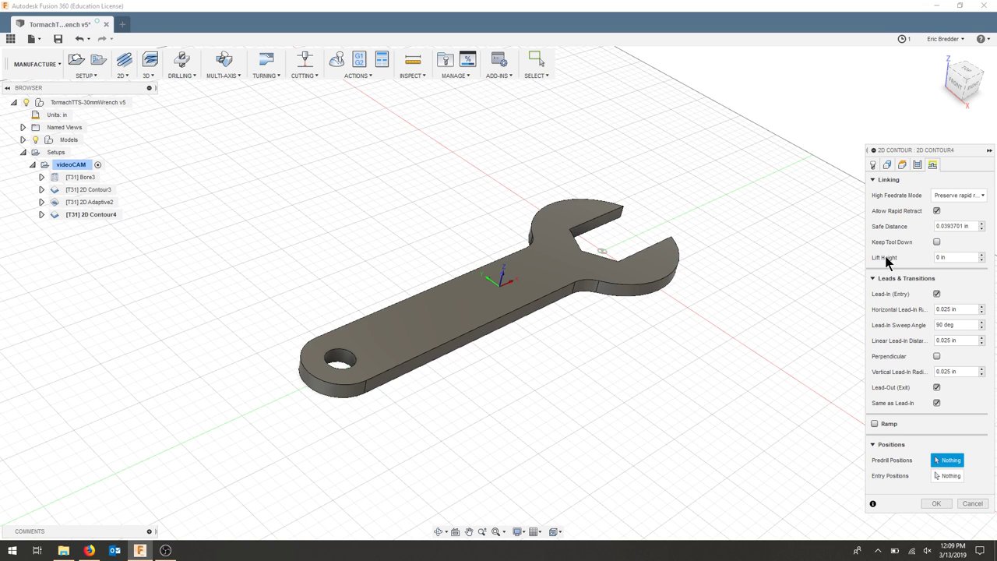
{"action": "left_click", "coordinate": [936, 242]}
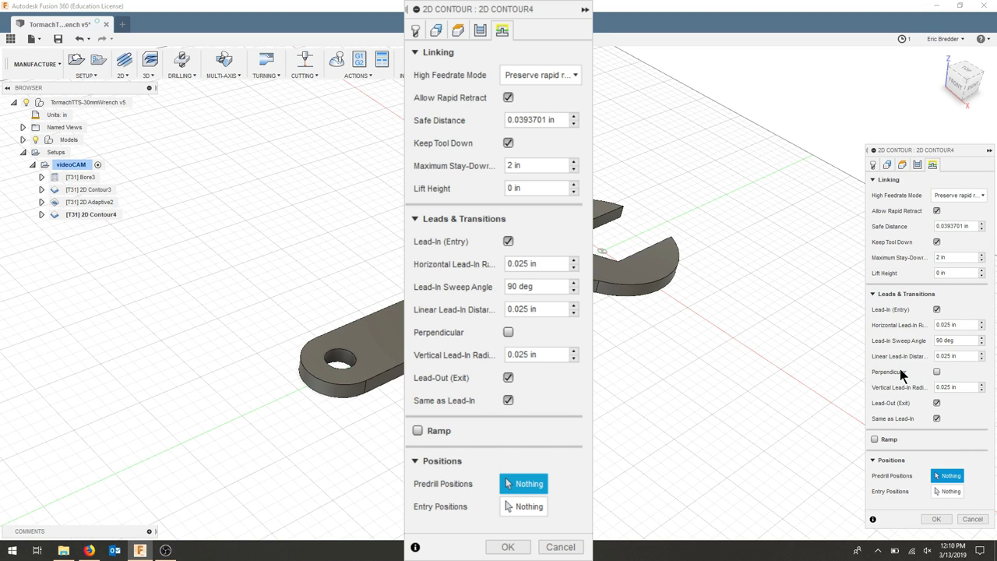
{"action": "left_click", "coordinate": [935, 519]}
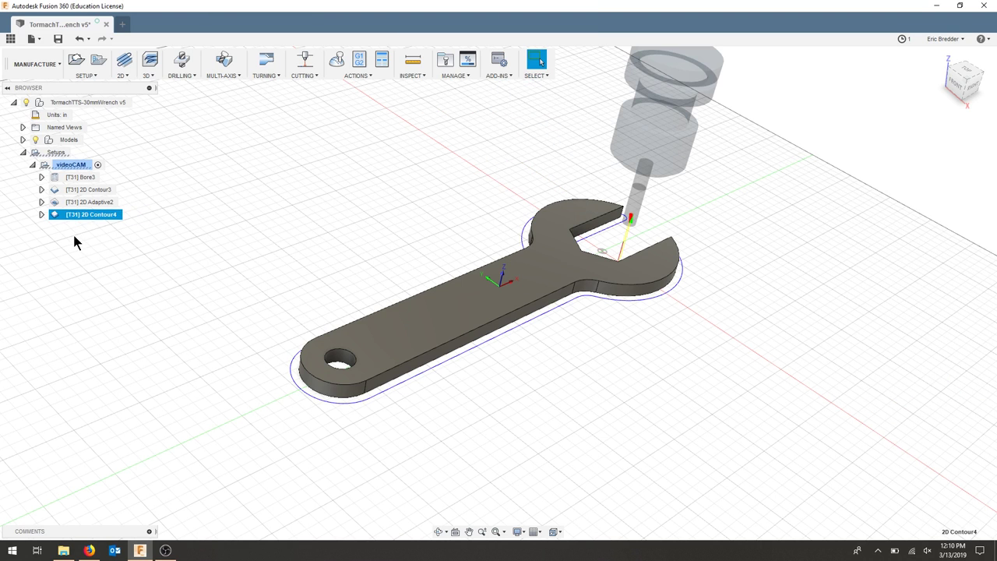
- Edit 2D Adaptive2 passes to leave 0.01 in radial stock and 0 in axial stock
{"action": "right_click", "coordinate": [95, 201]}
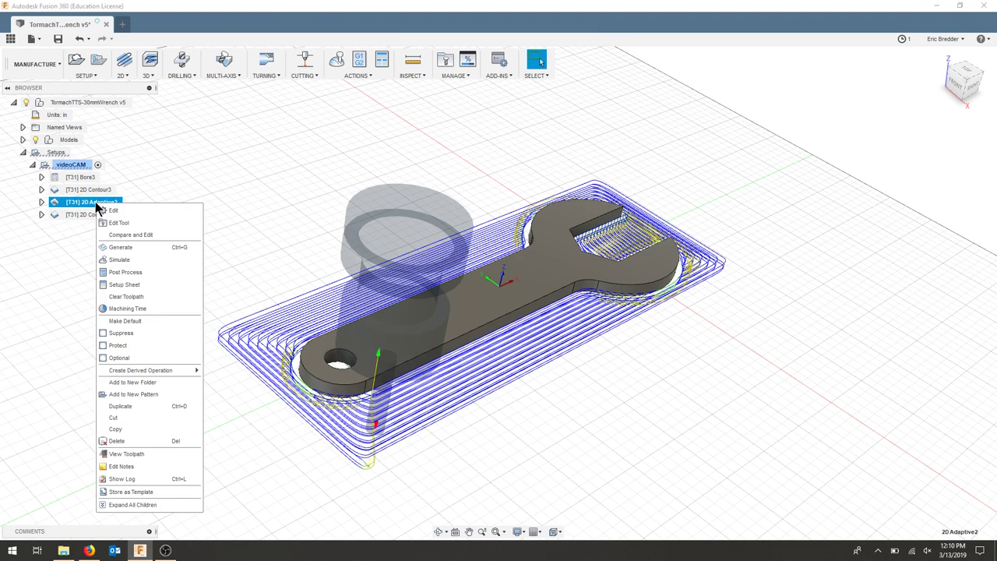
{"action": "left_click", "coordinate": [139, 210]}
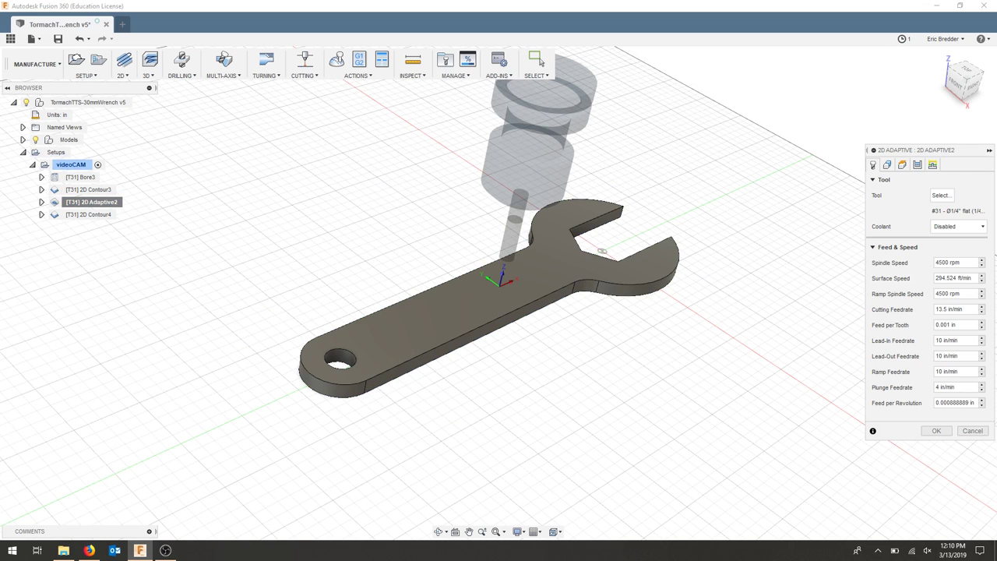
{"action": "left_click", "coordinate": [917, 165]}
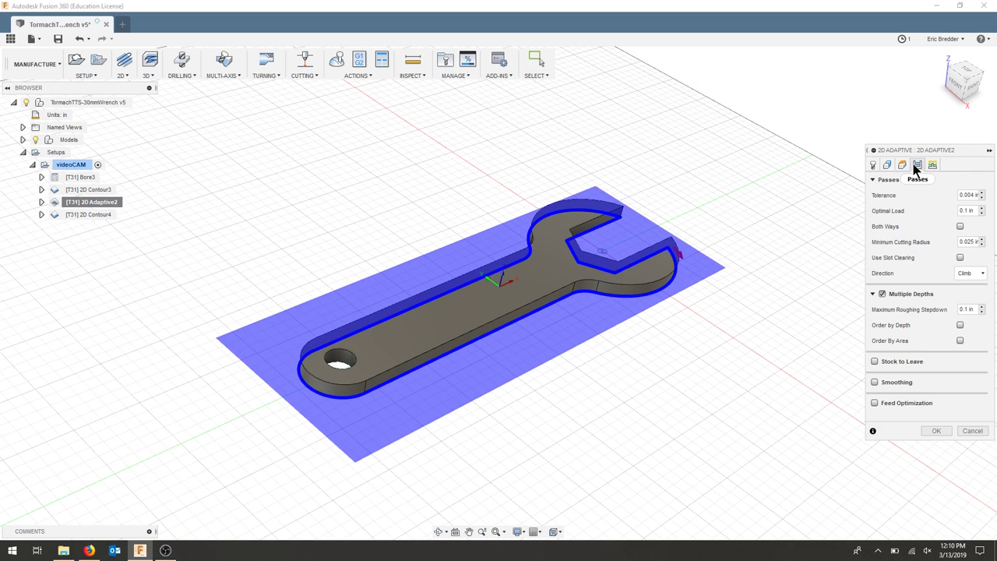
{"action": "left_click", "coordinate": [873, 360]}
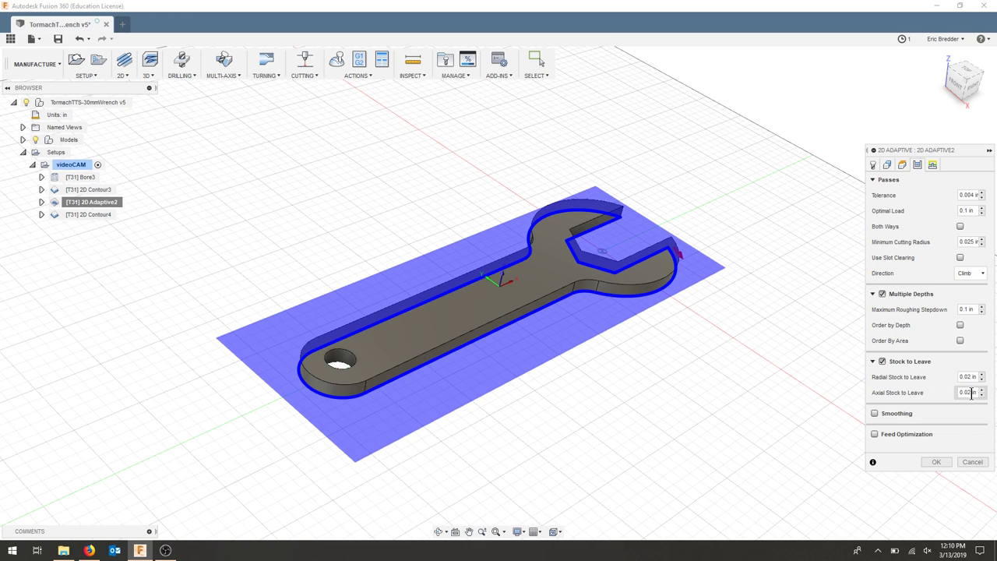
{"action": "left_click", "coordinate": [923, 394]}
{"action": "type", "text": "0"}
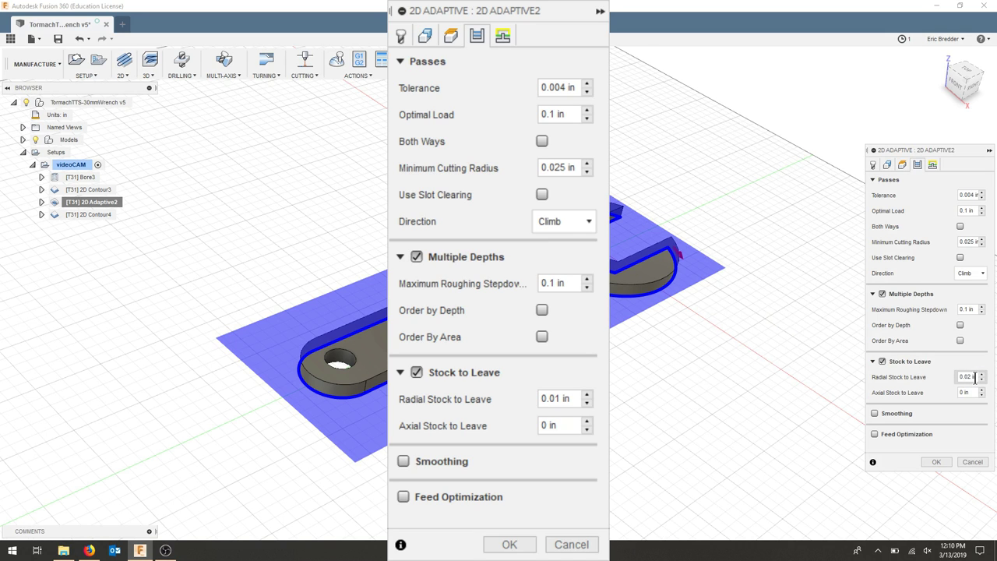
{"action": "key", "text": "BackSpace"}
{"action": "key", "text": "BackSpace"}
{"action": "key", "text": "BackSpace"}
{"action": "key", "text": "BackSpace"}
{"action": "type", "text": "1"}
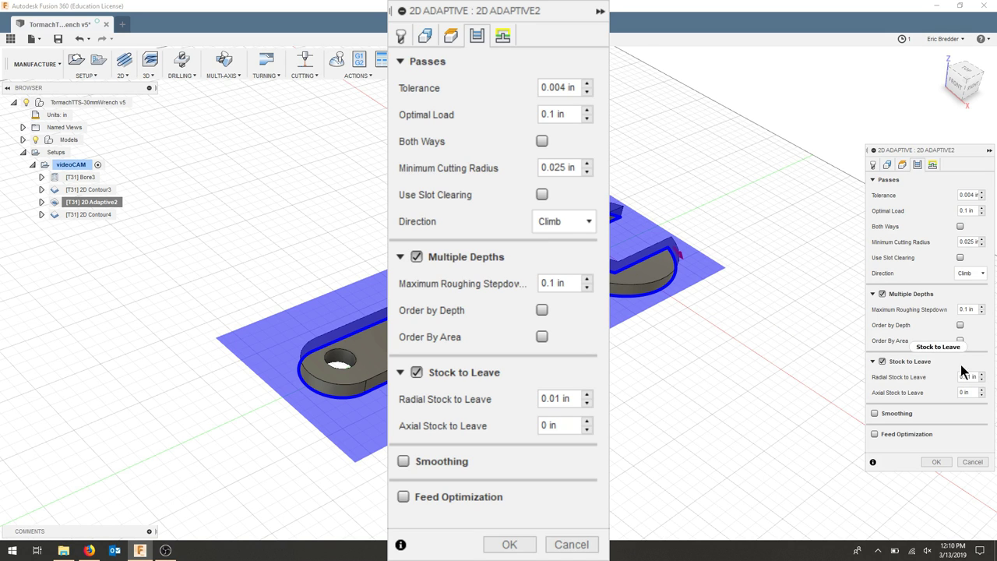
- Accept the 2D Adaptive2 edits, then play the videoCAM setup simulation with the stock block shown
{"action": "left_click", "coordinate": [936, 461]}
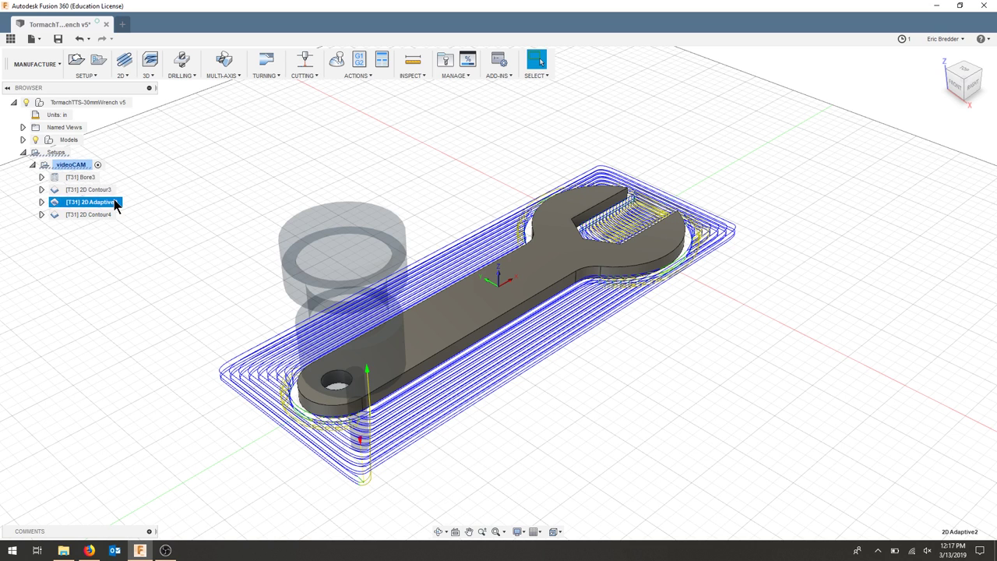
{"action": "left_click", "coordinate": [70, 164]}
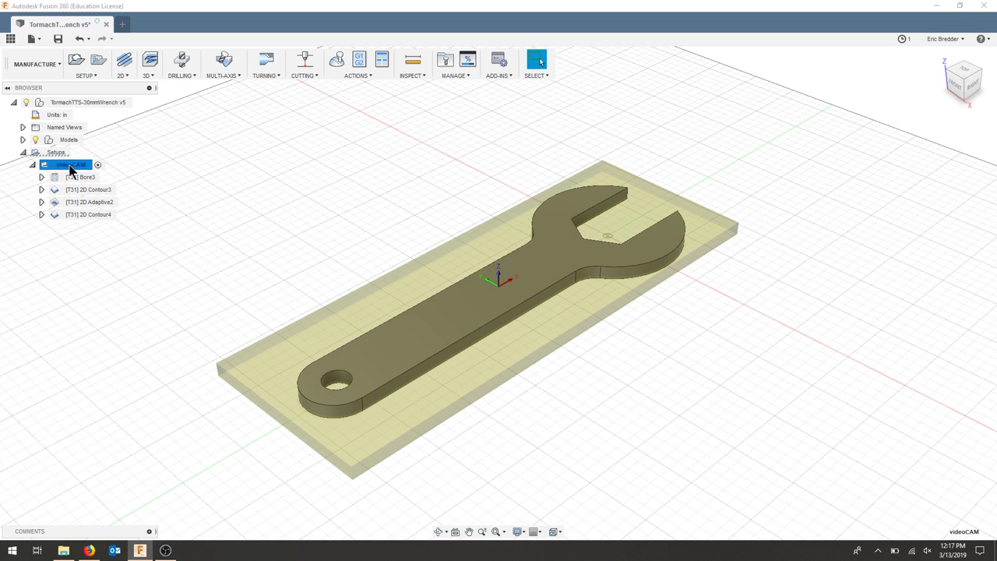
{"action": "left_click", "coordinate": [336, 57]}
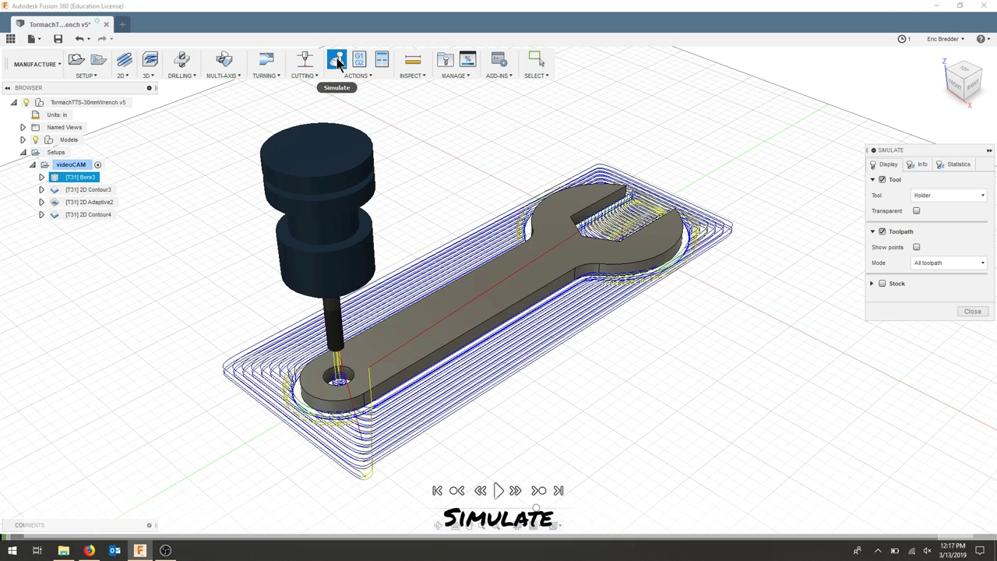
{"action": "left_click", "coordinate": [882, 284]}
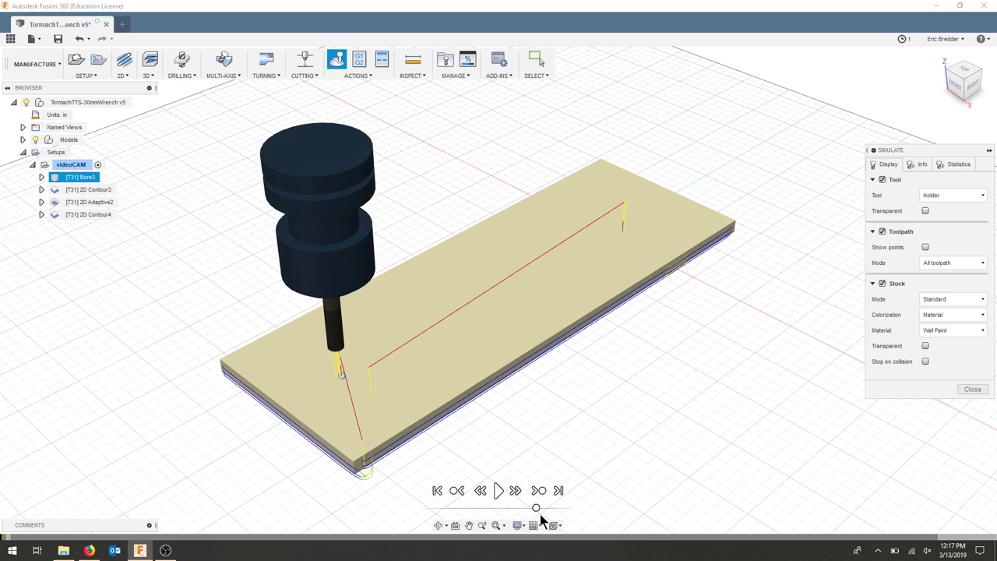
{"action": "left_click", "coordinate": [497, 490]}
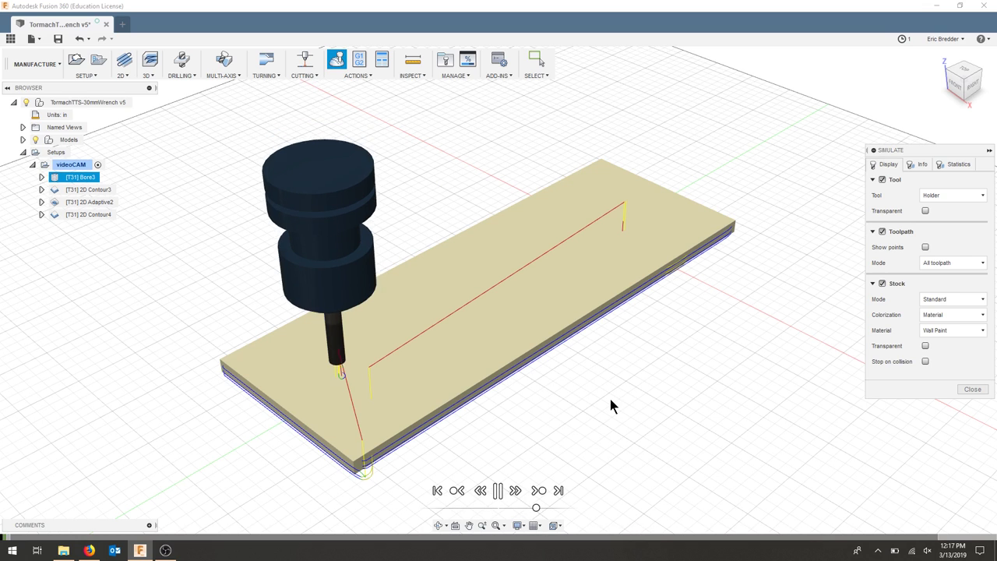